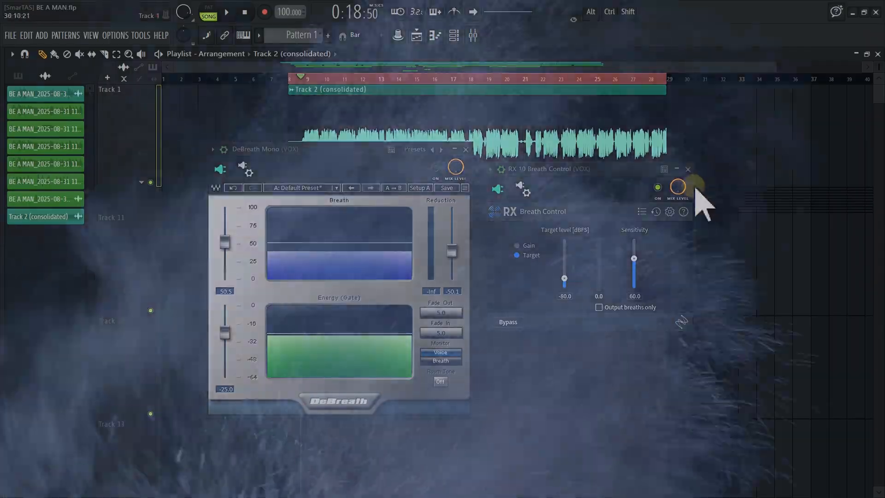
Disable RX 10 Breath Control and play the raw vocal with both breath plug-ins off
click(657, 187)
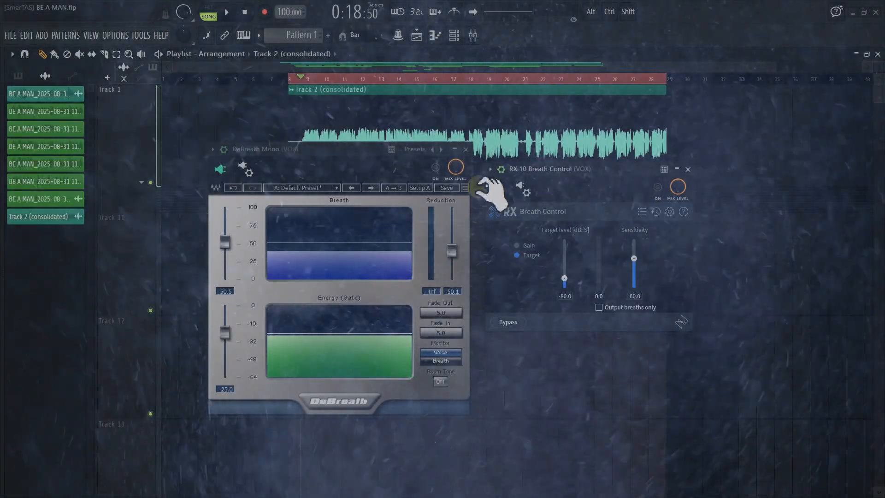
drag(351, 148, 309, 146)
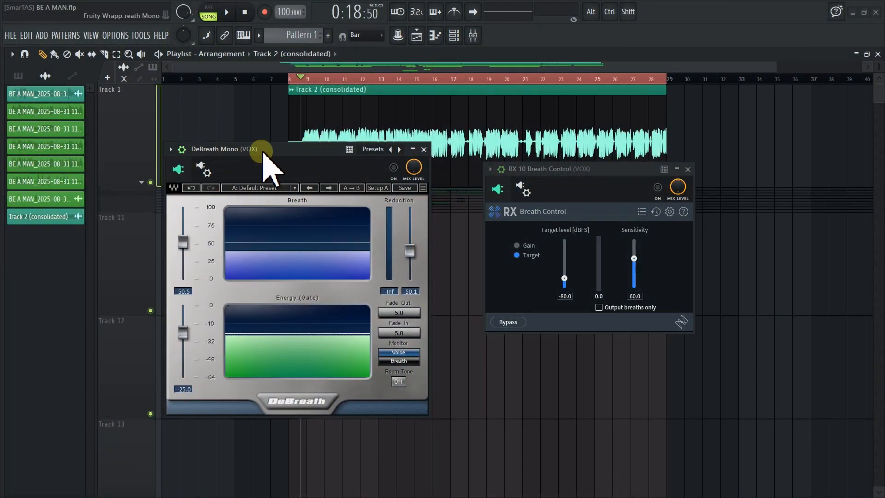
drag(281, 152, 271, 155)
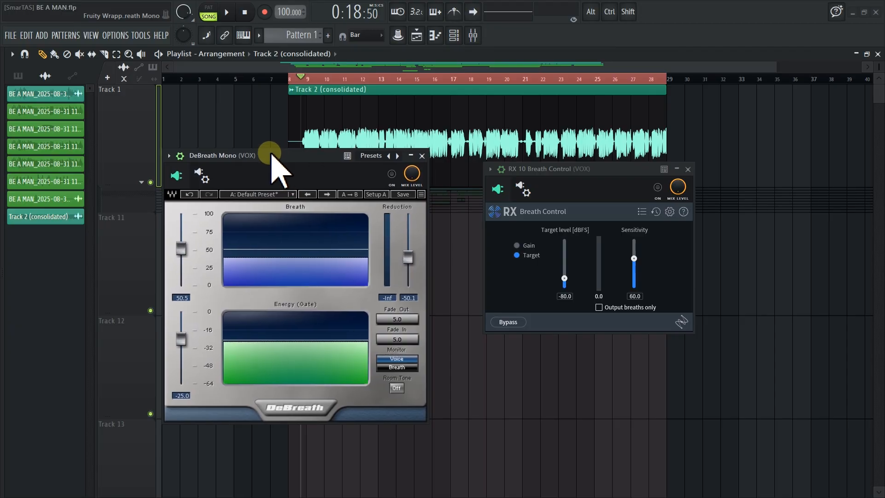
drag(271, 156, 271, 163)
key(space)
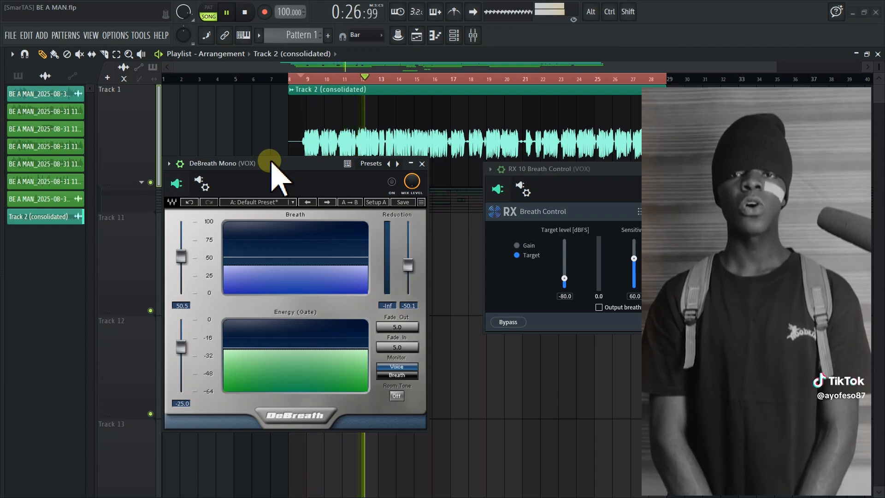
key(space)
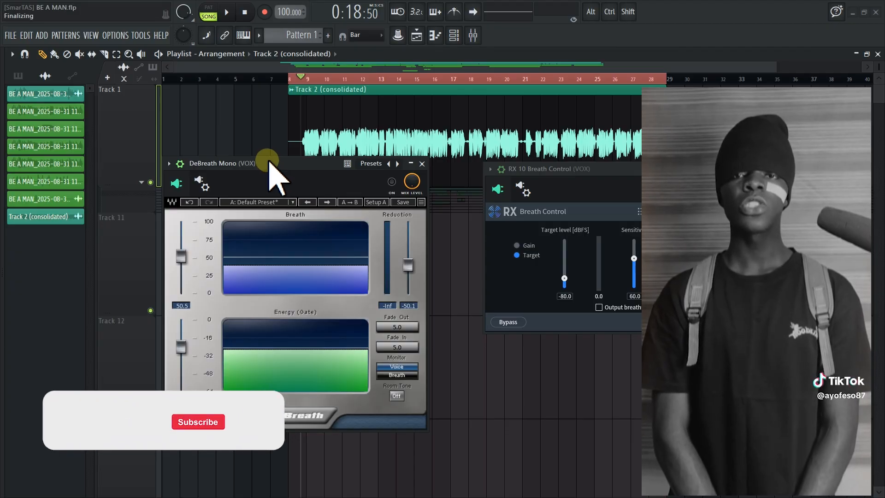
Enable DeBreath Mono on the vocal and play the section through it to hear its breath reduction
mouse_move(272, 163)
mouse_down()
mouse_move(264, 158)
mouse_move(286, 172)
mouse_up()
click(383, 175)
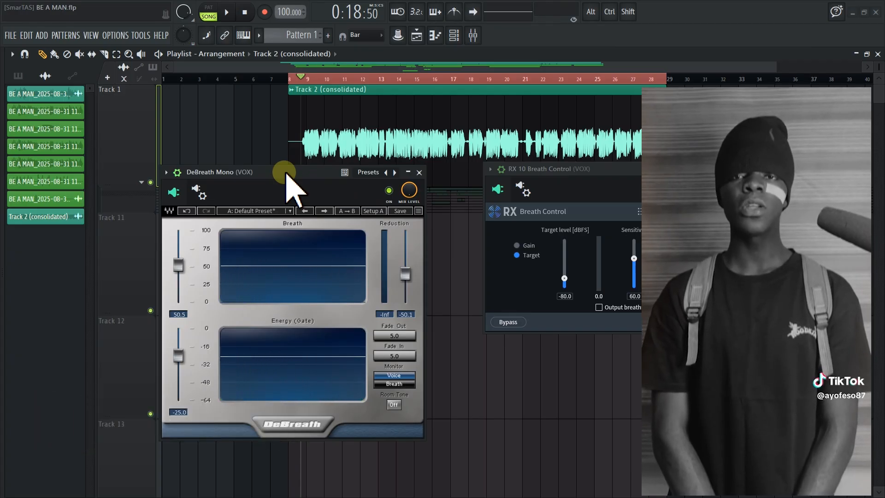
drag(286, 174, 283, 174)
key(space)
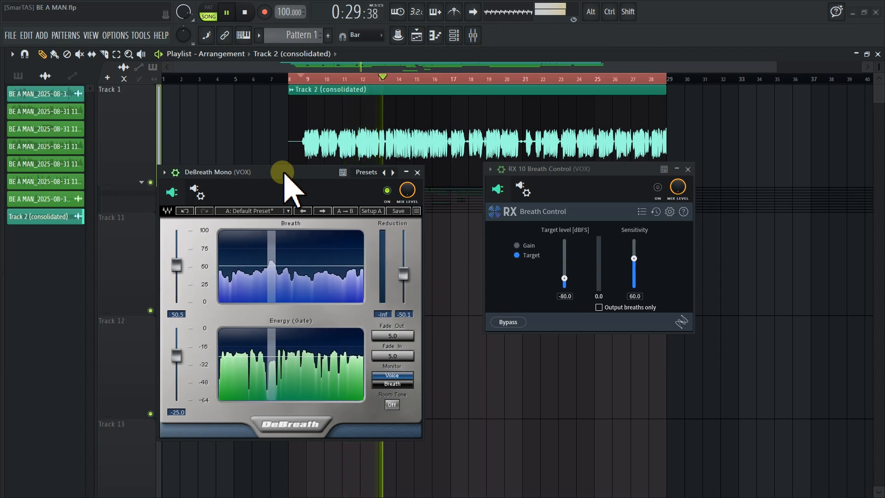
key(space)
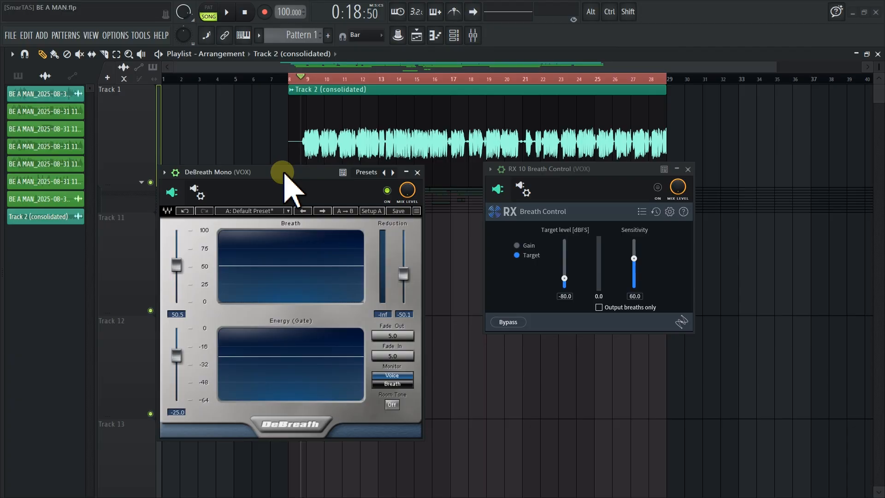
Disable DeBreath Mono, enable RX 10 Breath Control instead, and play the vocal section to compare
click(386, 190)
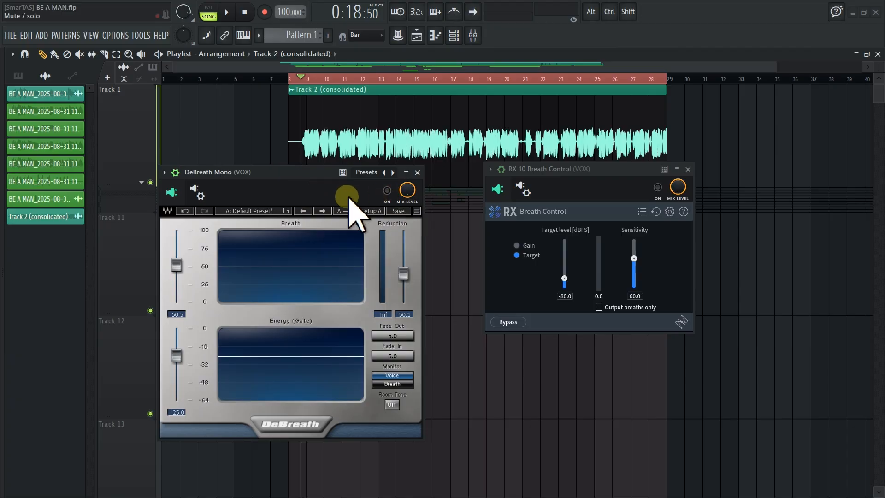
drag(591, 168, 551, 180)
click(618, 198)
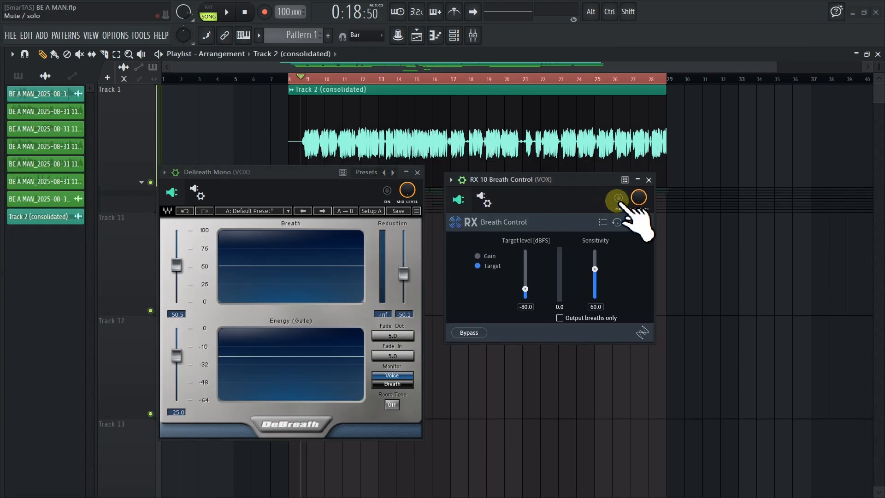
drag(583, 181, 575, 181)
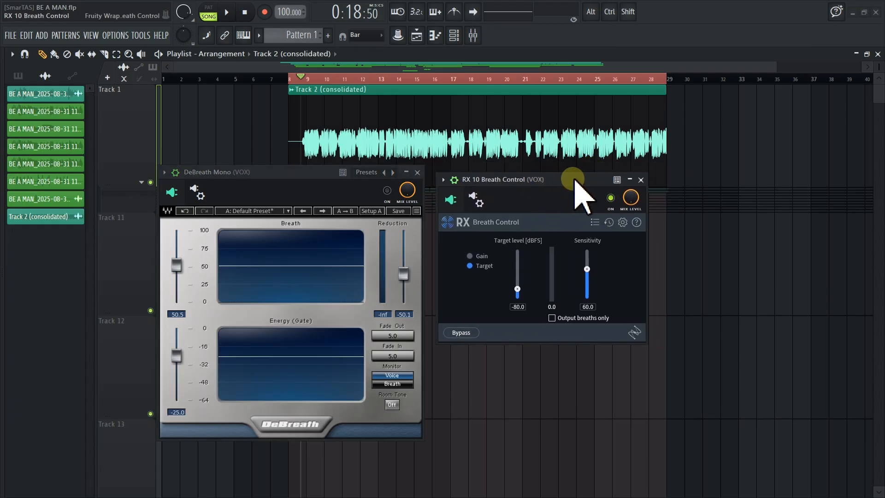
key(space)
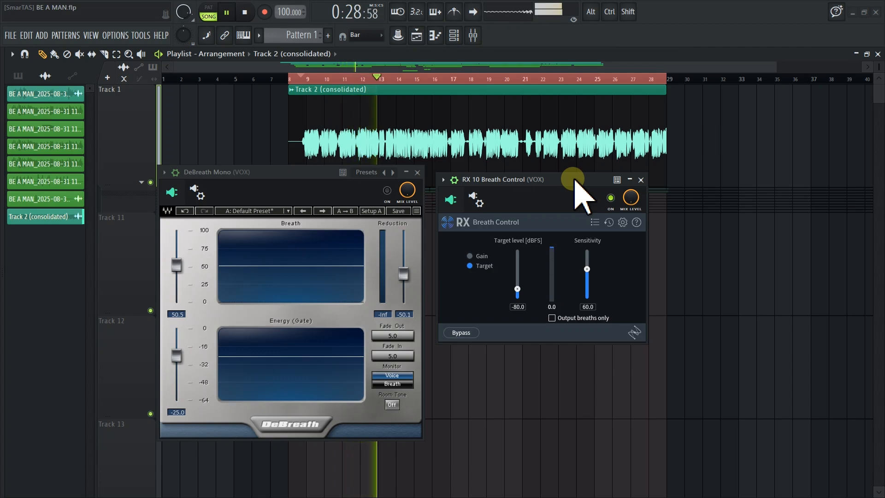
key(space)
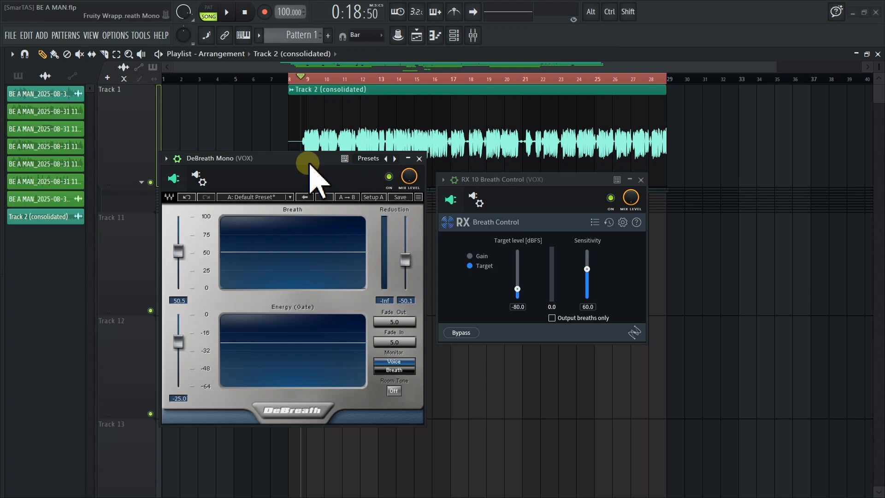
Play the vocal section and disable RX 10 Breath Control during playback so only DeBreath Mono processes it
drag(313, 159, 305, 172)
key(space)
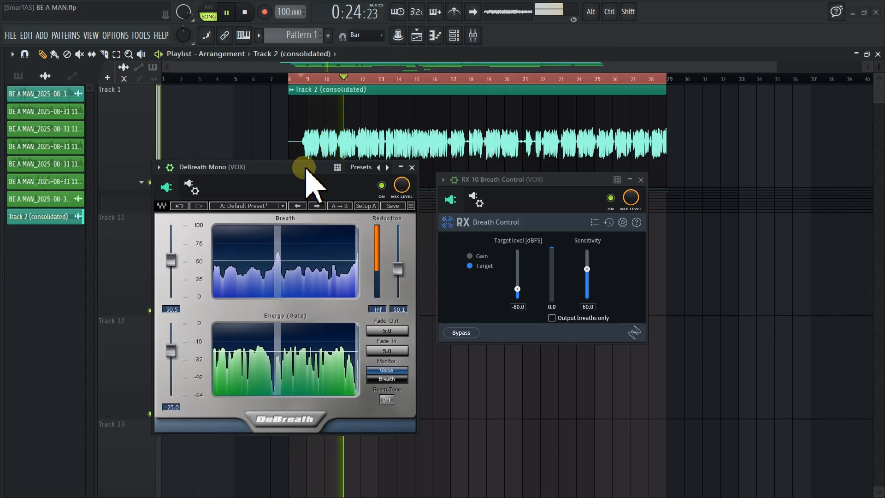
click(610, 198)
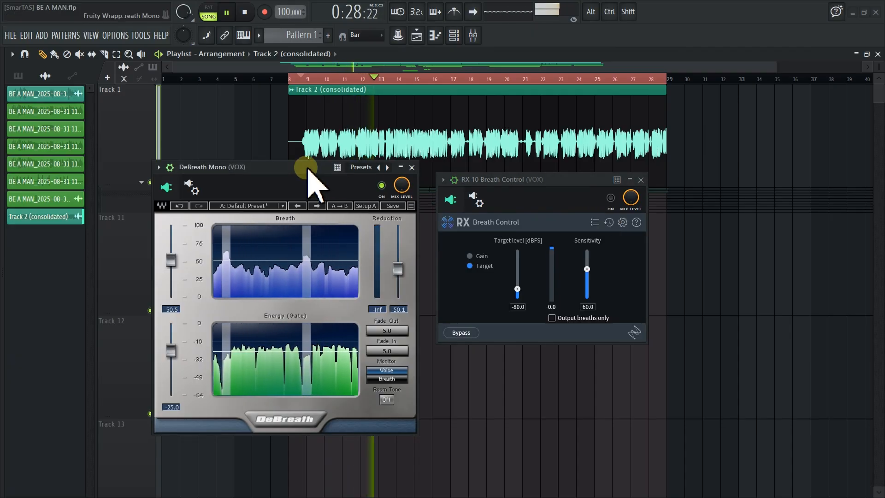
key(space)
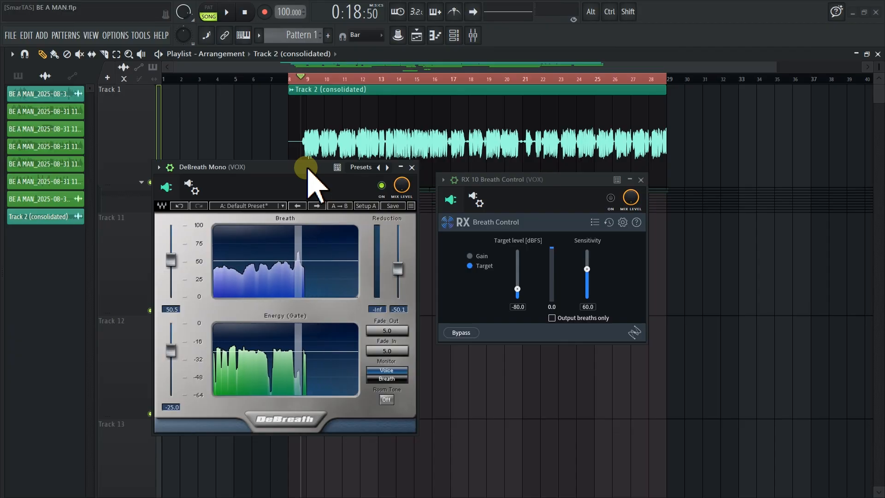
While the vocal plays, set DeBreath Mono's Energy gate to 0.0 and its Breath threshold to 50.0
drag(307, 168, 308, 154)
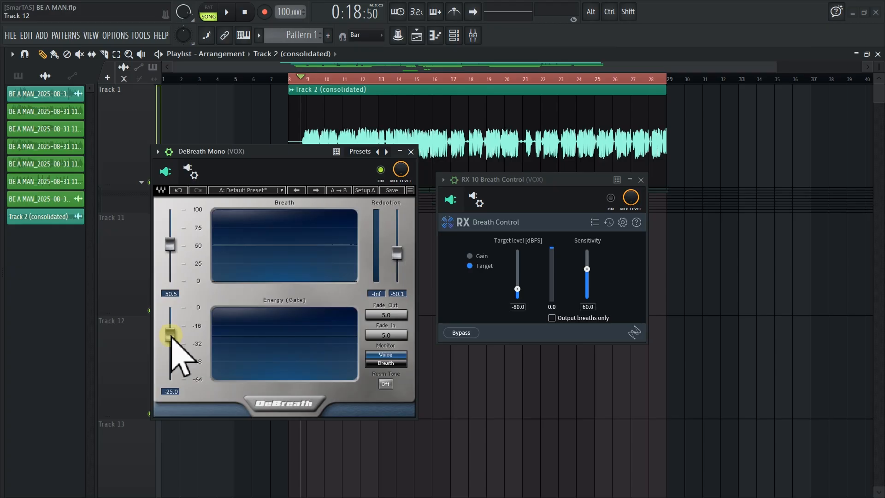
drag(171, 336, 174, 329)
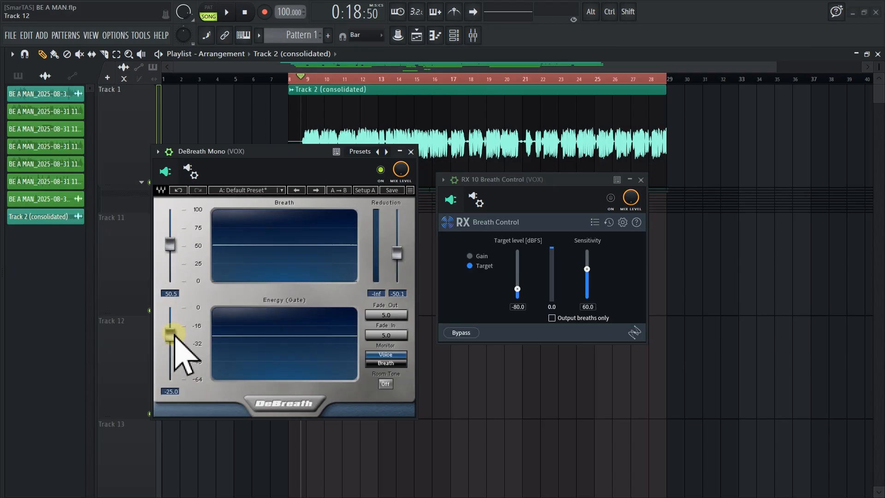
drag(270, 155, 272, 165)
key(space)
drag(170, 344, 167, 318)
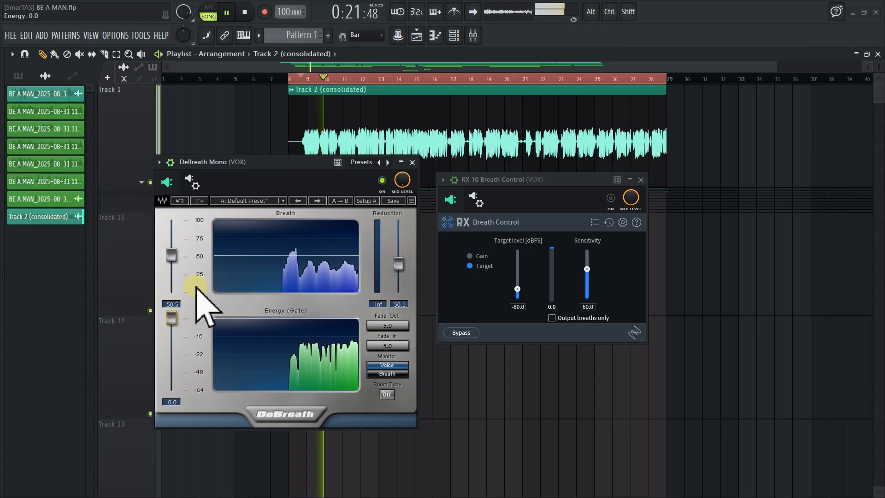
mouse_move(171, 255)
mouse_down()
mouse_move(171, 268)
mouse_move(171, 257)
mouse_up()
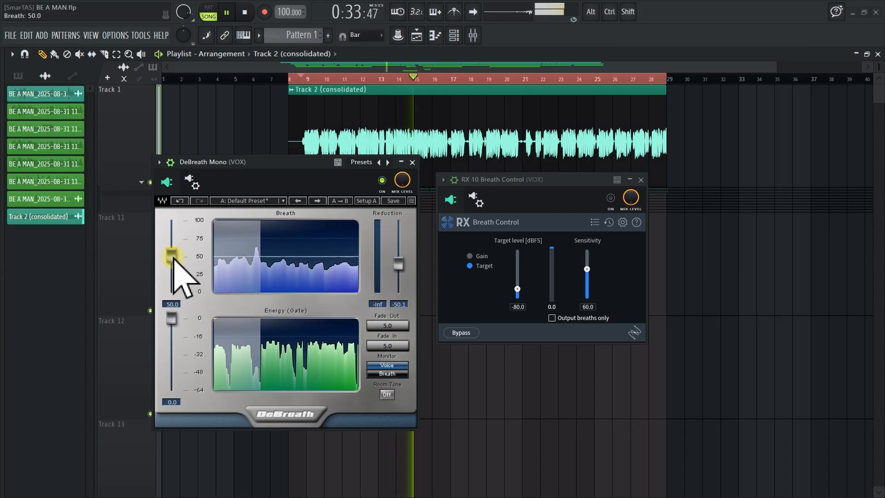
drag(271, 164, 287, 164)
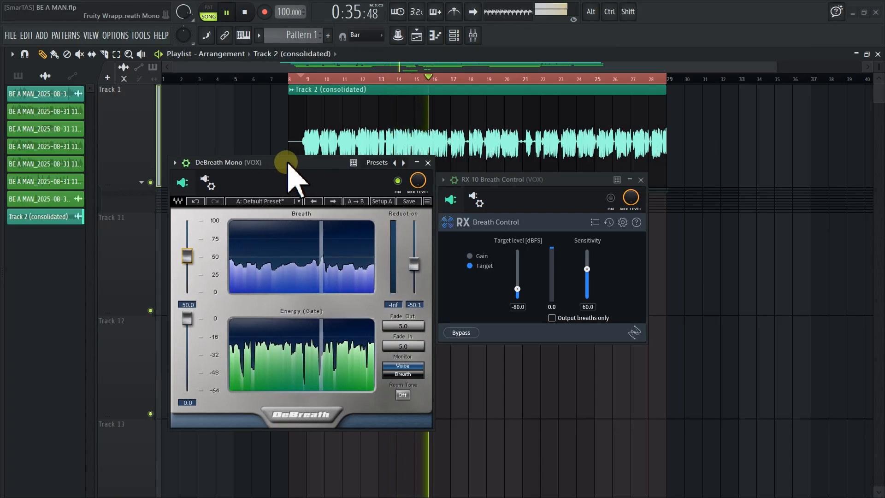
key(space)
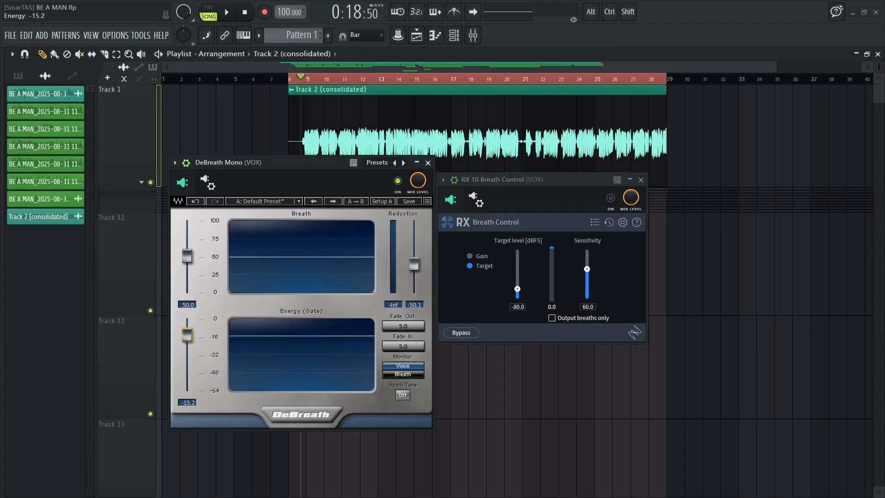
Lower DeBreath Mono's Energy gate to -18.4, audition the vocal, and refine the gate to -20.0
drag(187, 337, 188, 334)
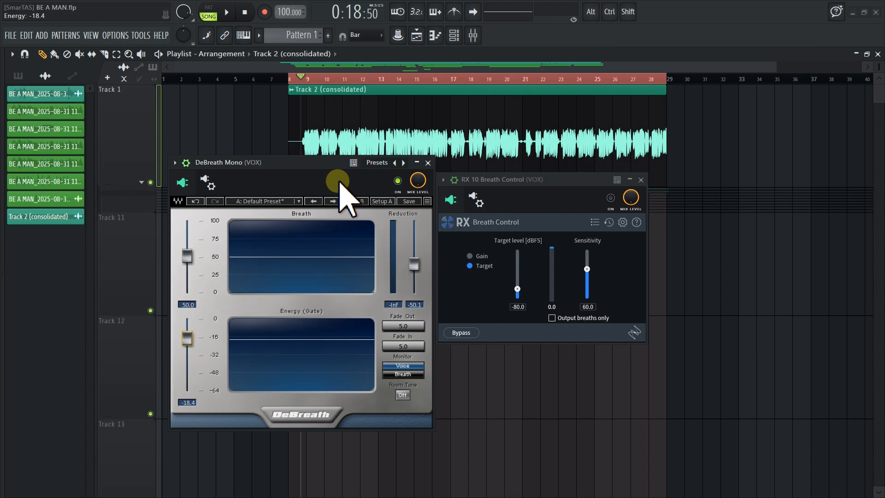
drag(324, 167, 293, 168)
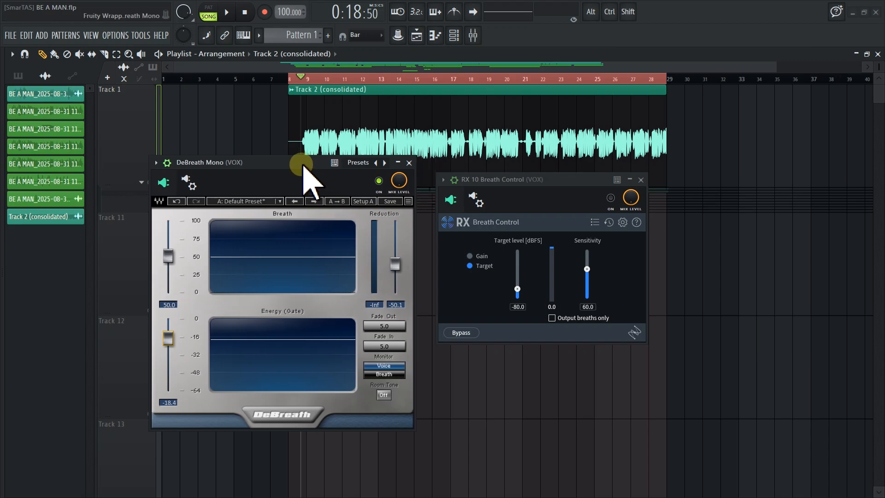
key(space)
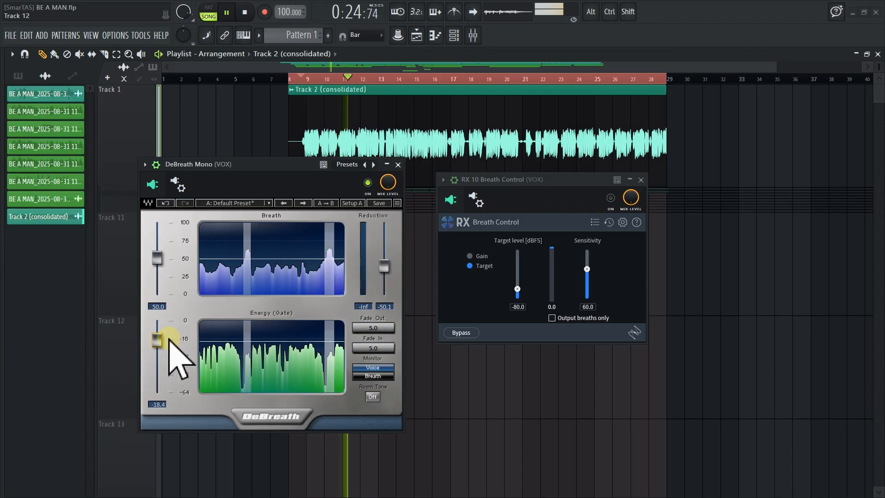
drag(159, 339, 159, 343)
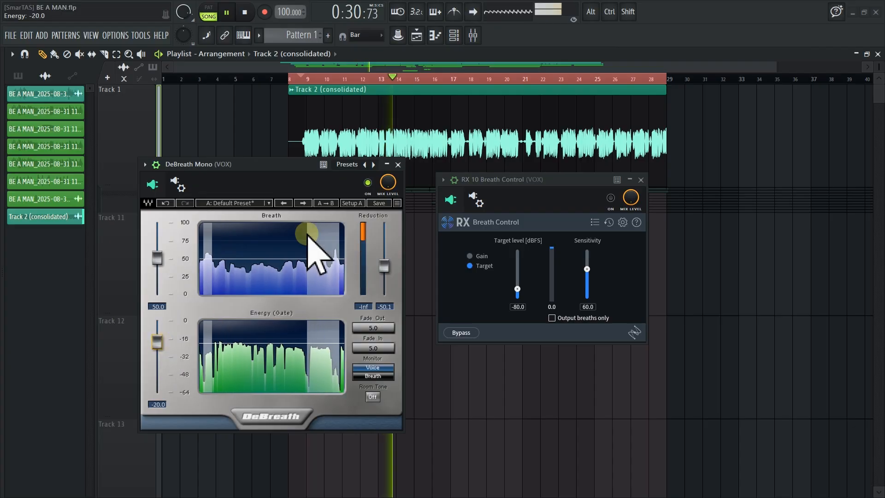
drag(289, 166, 276, 167)
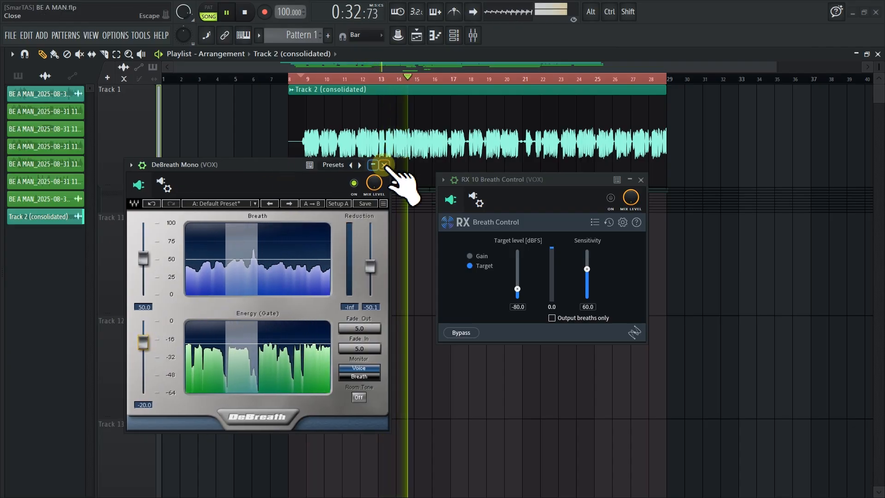
key(space)
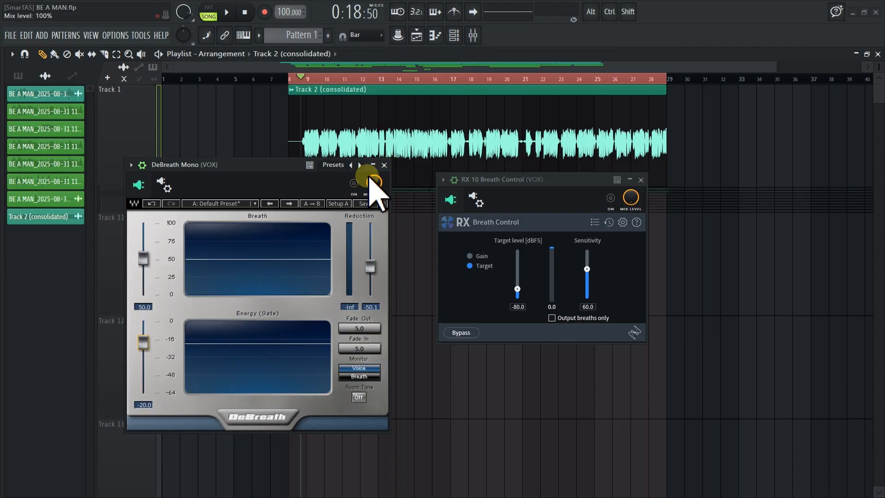
Move both plug-in windows aside, enable RX 10 Breath Control, and set its algorithm to Gain
drag(296, 166, 205, 167)
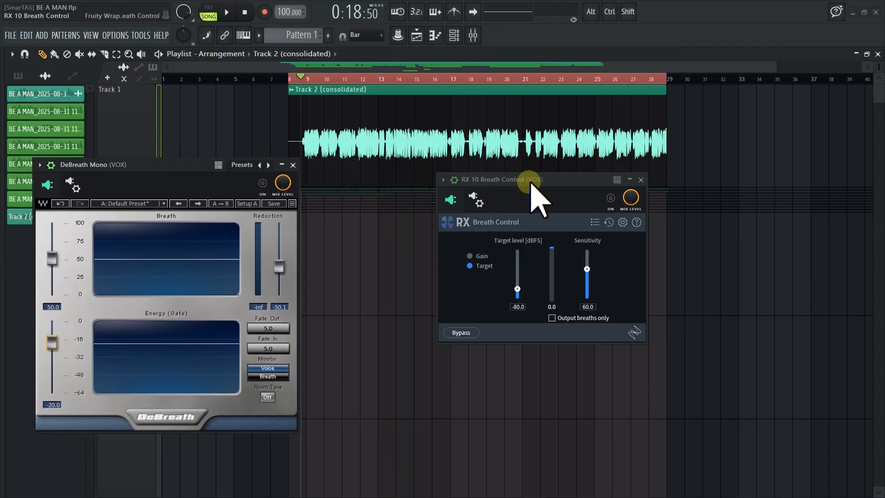
drag(530, 178, 440, 194)
click(512, 215)
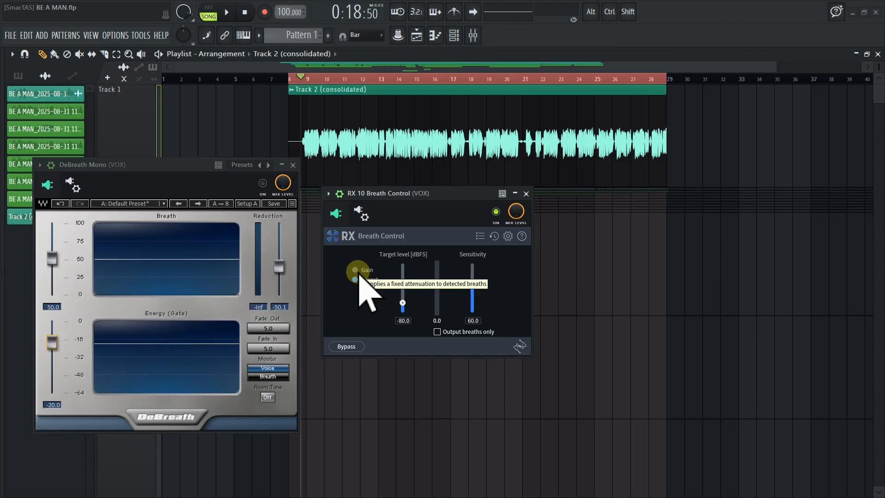
click(364, 278)
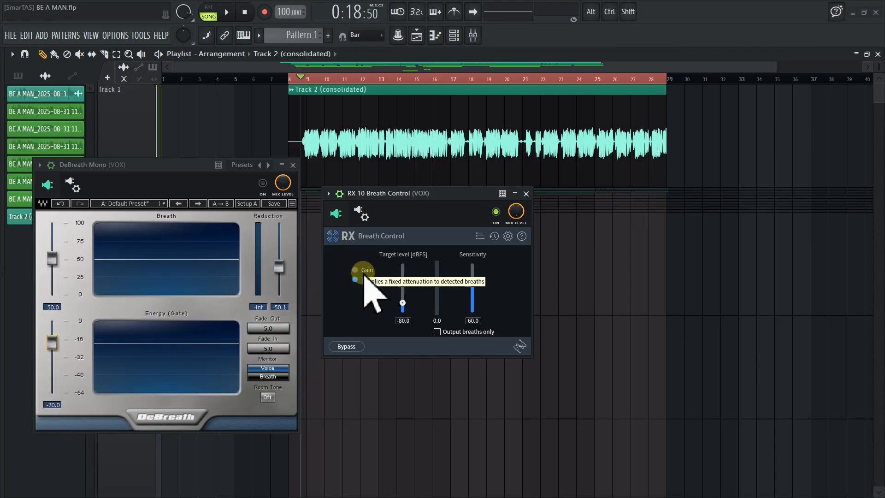
click(355, 270)
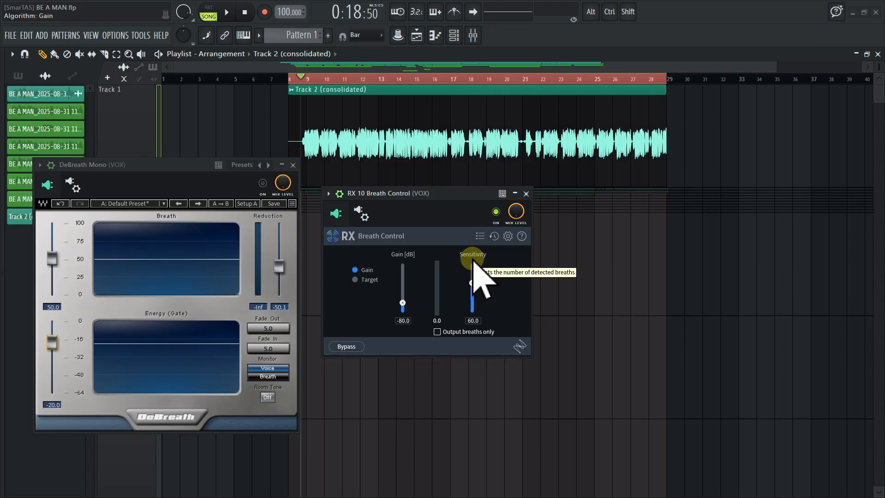
Play the vocal section through RX 10 Breath Control in Gain mode, ending at its gain control
drag(442, 198, 433, 210)
key(space)
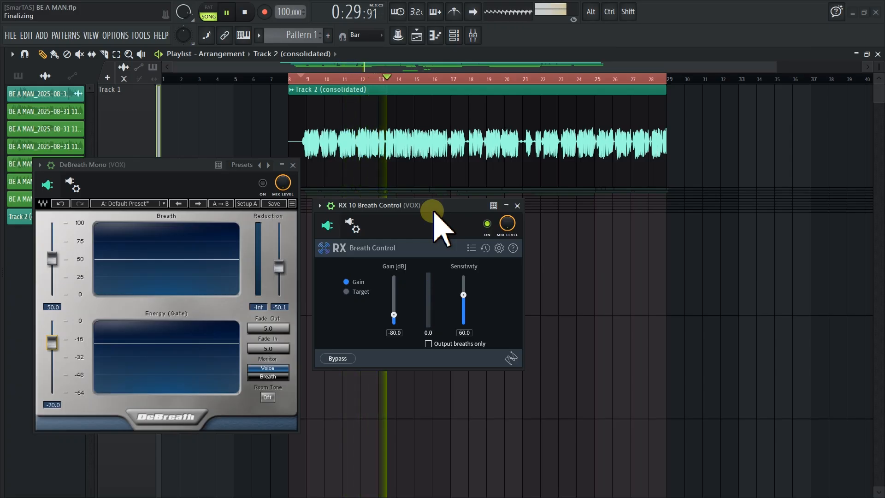
key(space)
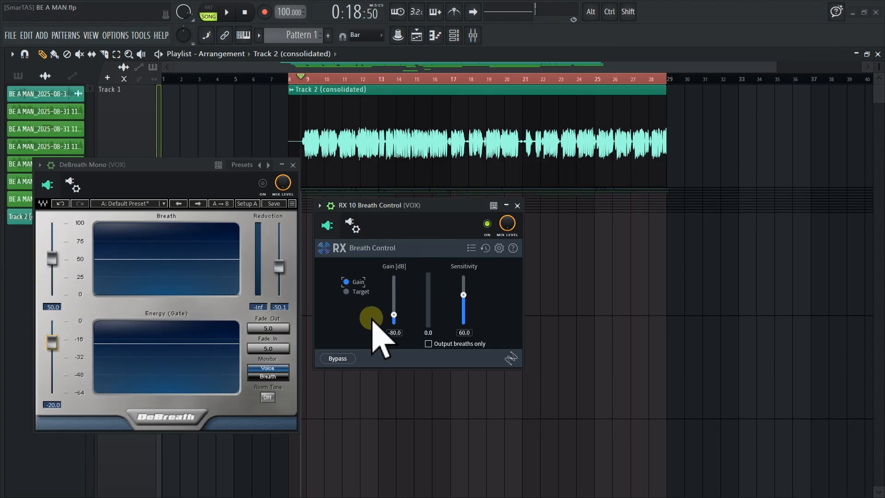
click(395, 314)
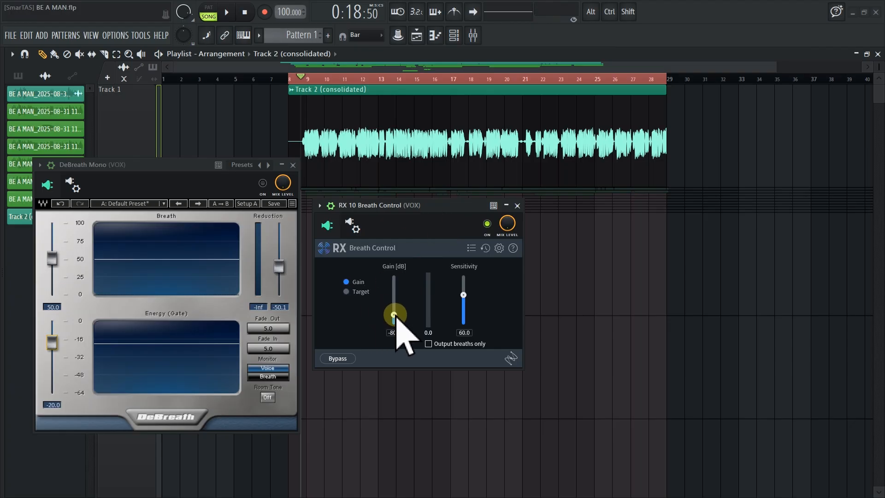
Raise RX 10 Breath Control's gain to -30.2 dB and audition the vocal section
click(398, 333)
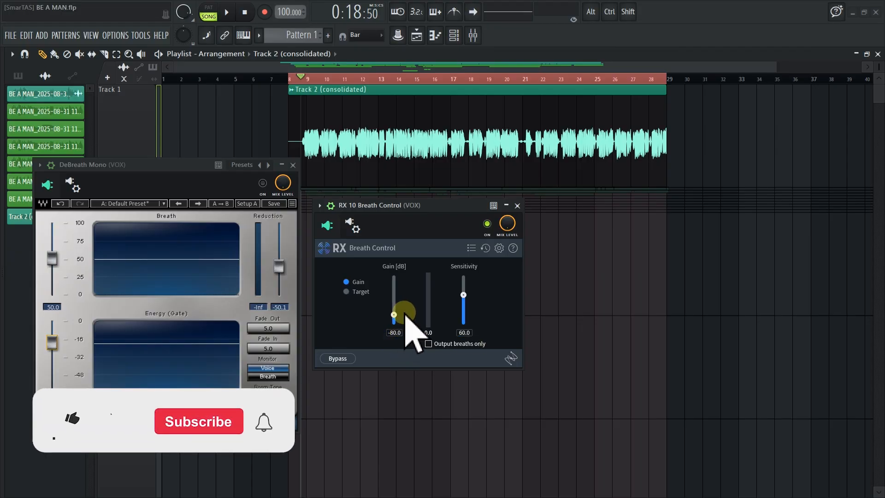
drag(405, 315, 417, 292)
drag(443, 207, 444, 209)
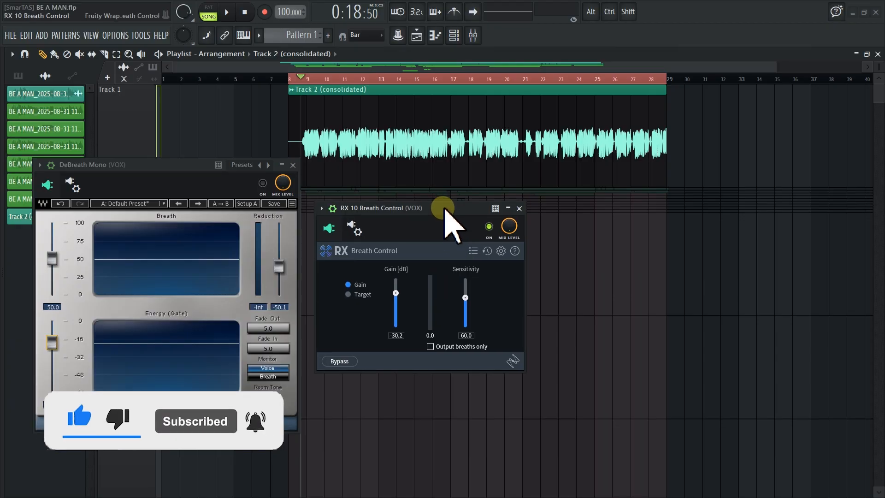
key(space)
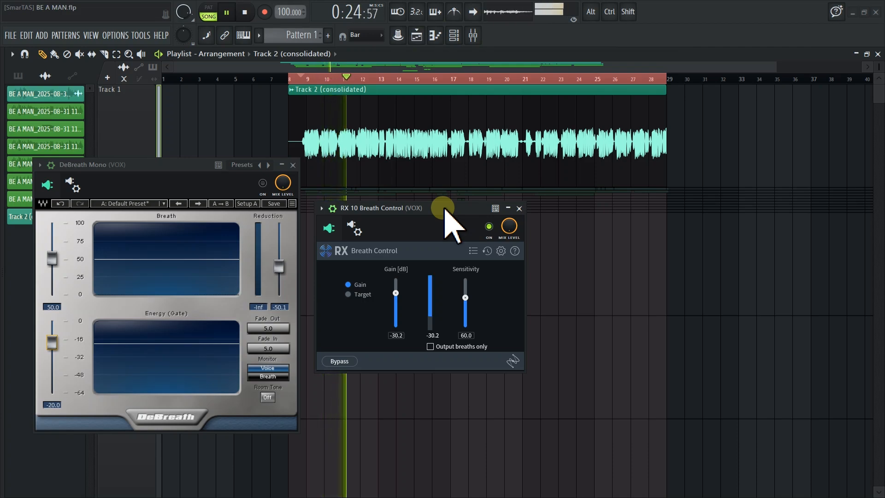
key(space)
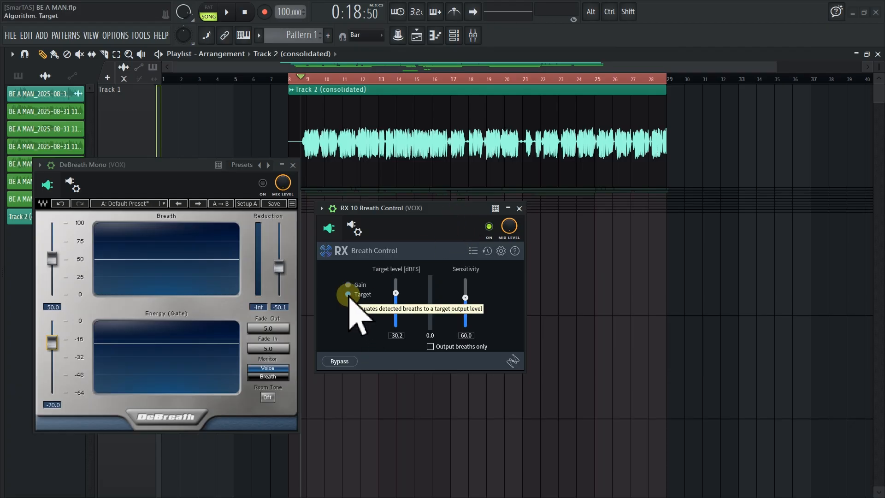
Switch RX 10 Breath Control's algorithm to Target, set the target level to -85.8 dBFS, and audition the vocal
click(349, 295)
drag(397, 294, 409, 311)
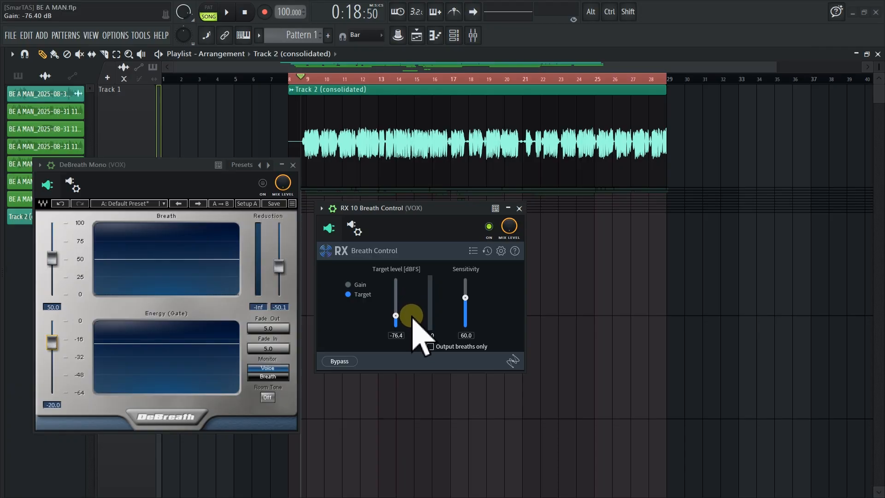
drag(411, 315, 397, 317)
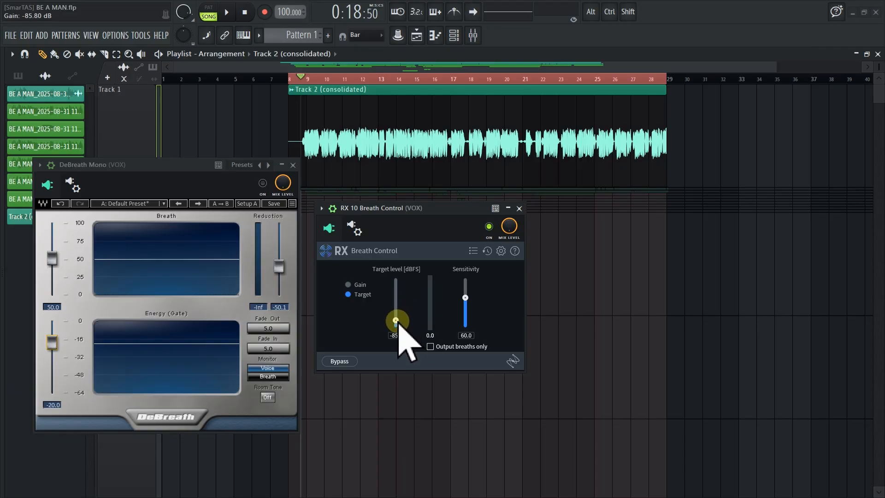
click(425, 211)
key(space)
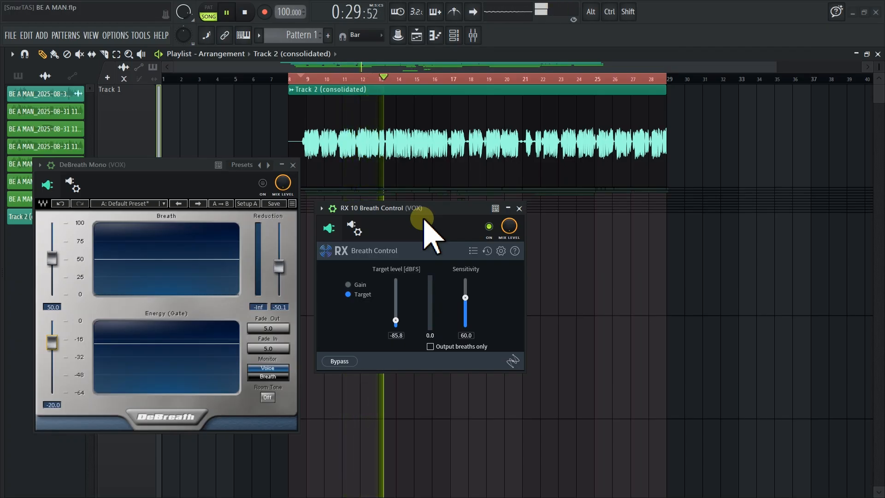
key(space)
Disable RX 10 Breath Control and play the vocal section without any breath processing
click(489, 226)
mouse_move(459, 212)
mouse_down()
mouse_move(484, 212)
mouse_move(460, 213)
mouse_up()
key(space)
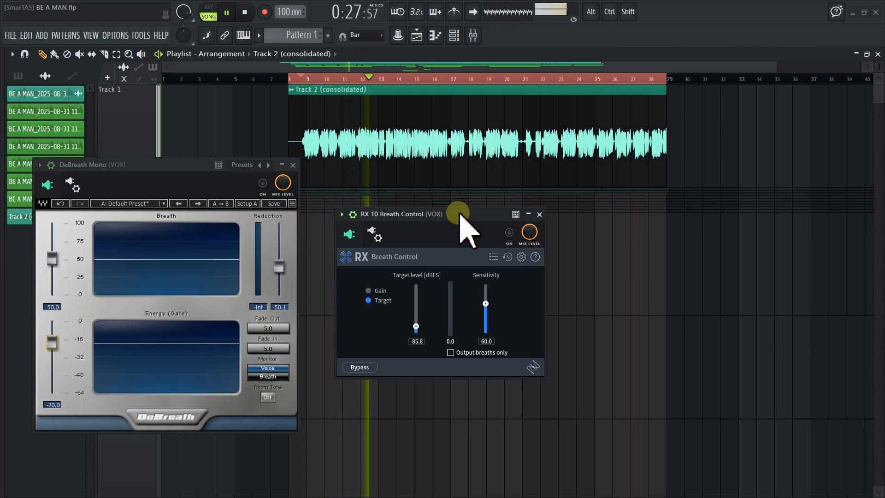
key(space)
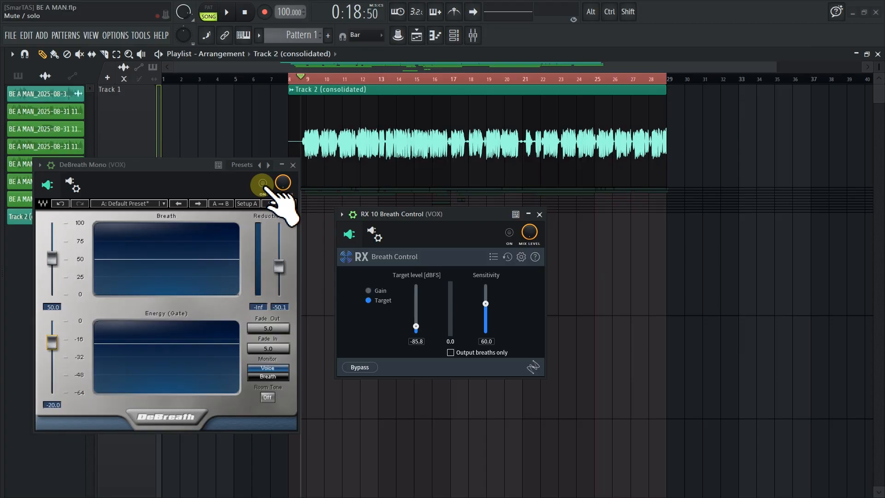
Enable DeBreath Mono and play the same vocal section through it for comparison
click(262, 184)
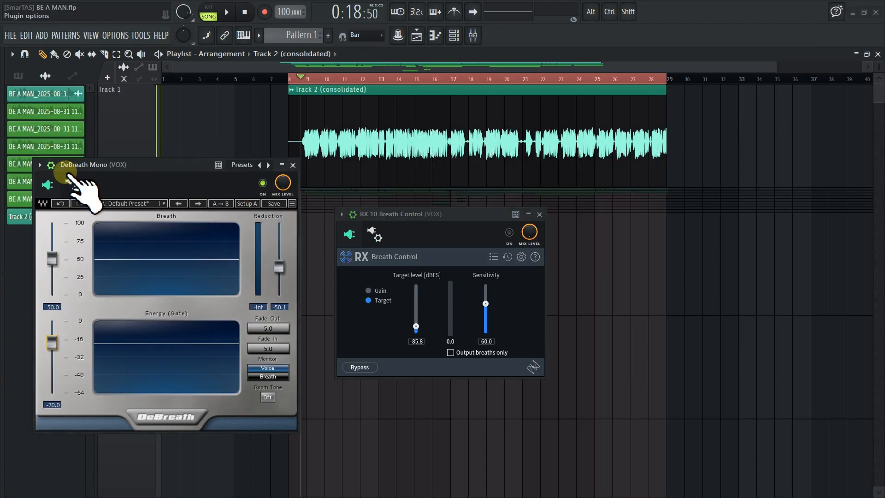
drag(169, 167, 177, 160)
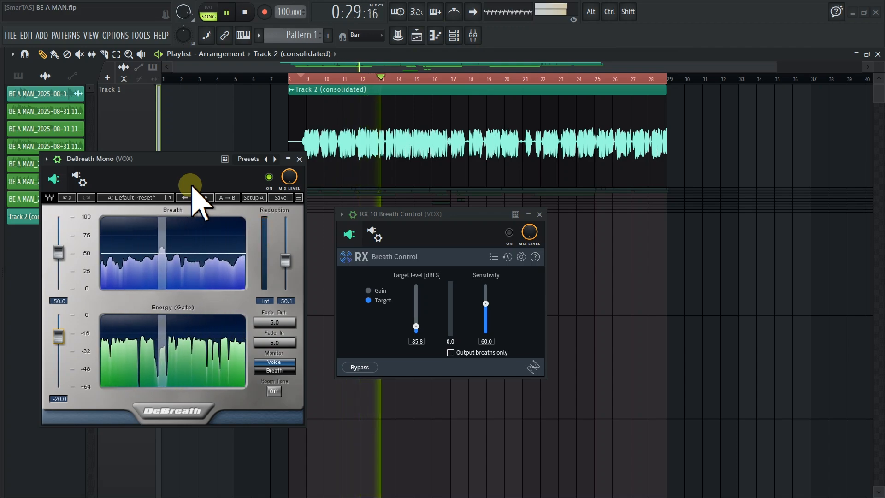
key(space)
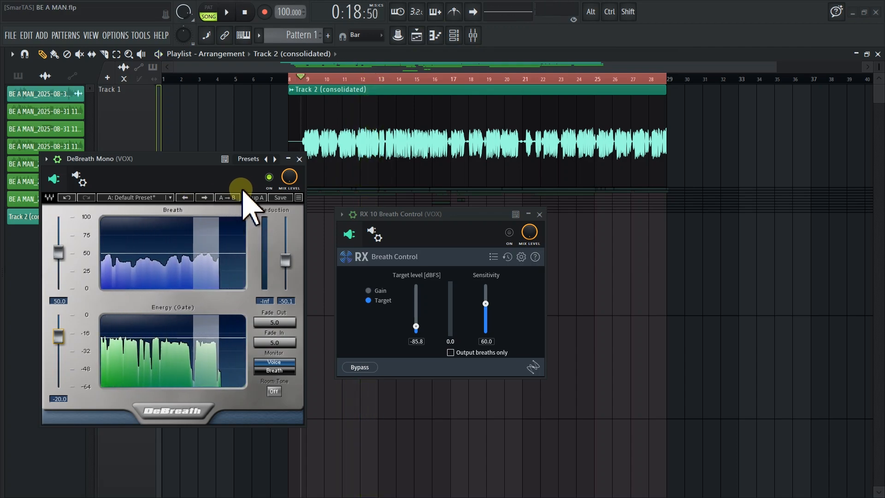
Turn DeBreath Mono off, enable RX 10 Breath Control, and play the vocal section again in Target mode
click(268, 176)
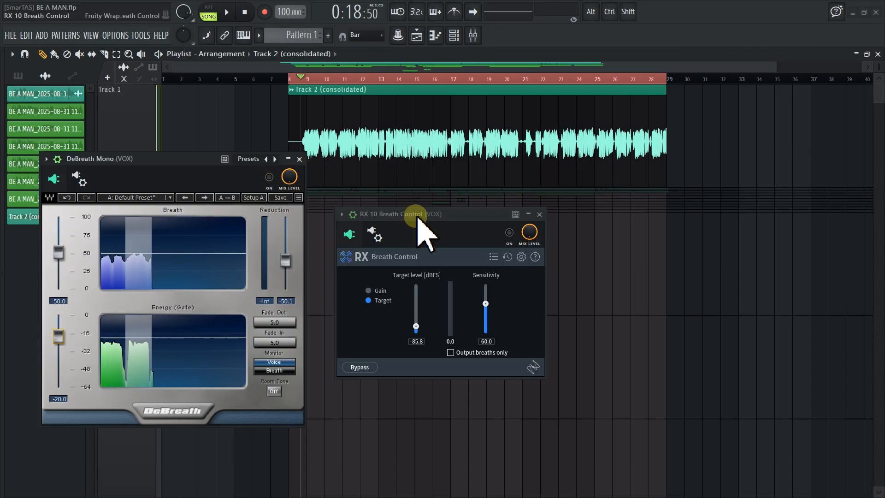
drag(417, 213, 417, 205)
click(492, 225)
click(510, 223)
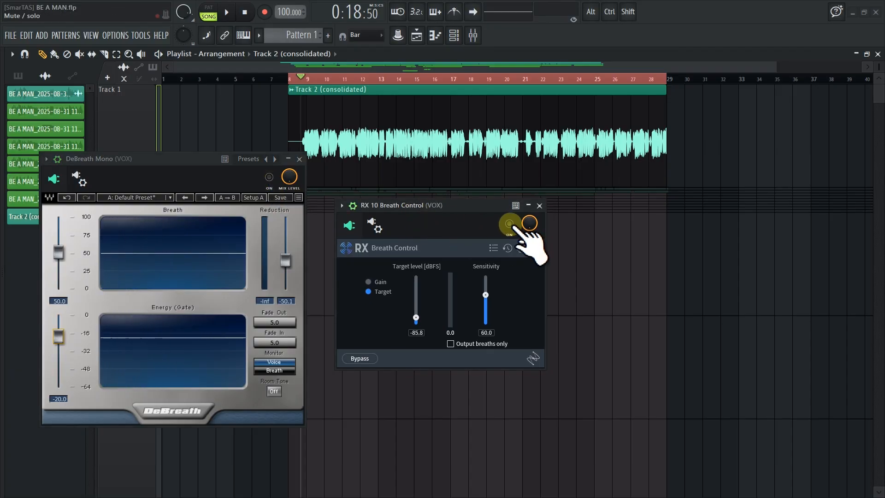
drag(482, 205, 474, 205)
key(space)
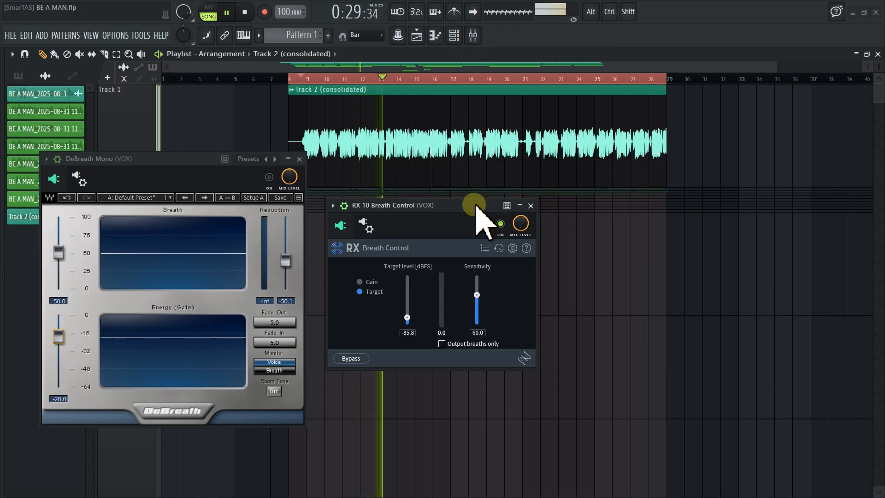
key(space)
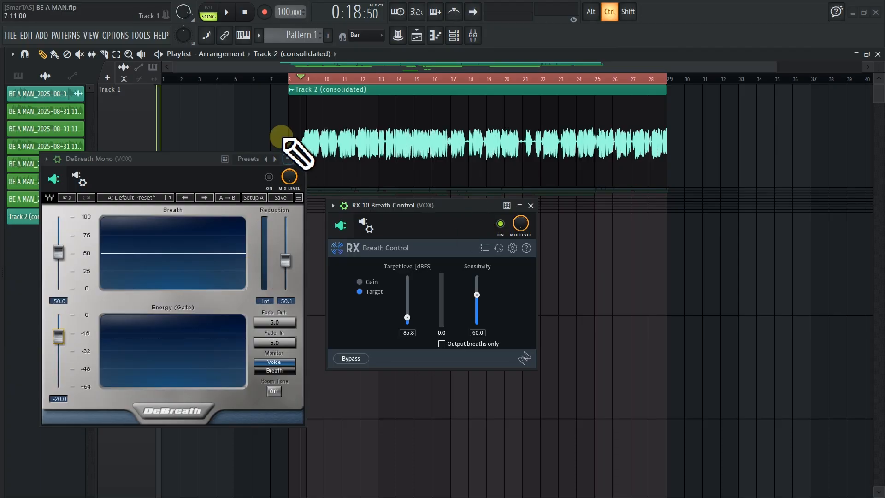
Slice the Track 2 vocal clip between the opening breath and the first word, and lower the breath slice's volume to -17.0 dB
scroll(292, 148, up, 5)
scroll(267, 134, up, 2)
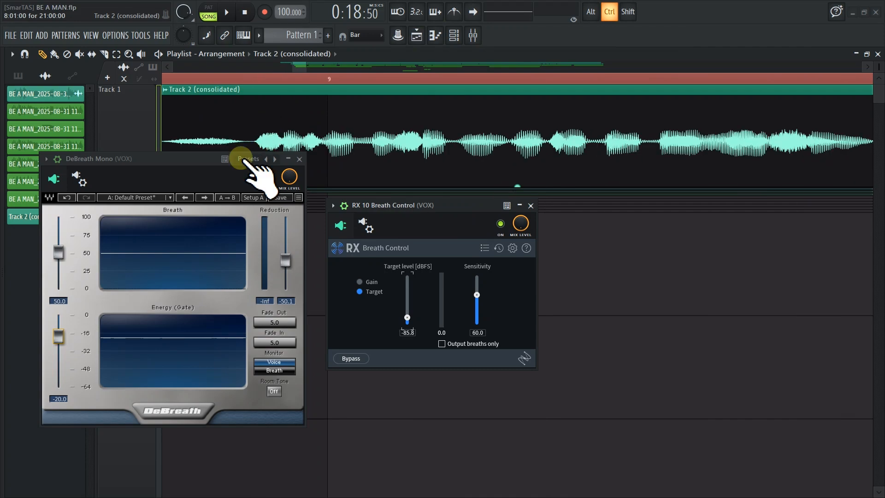
drag(300, 66, 295, 69)
key(c)
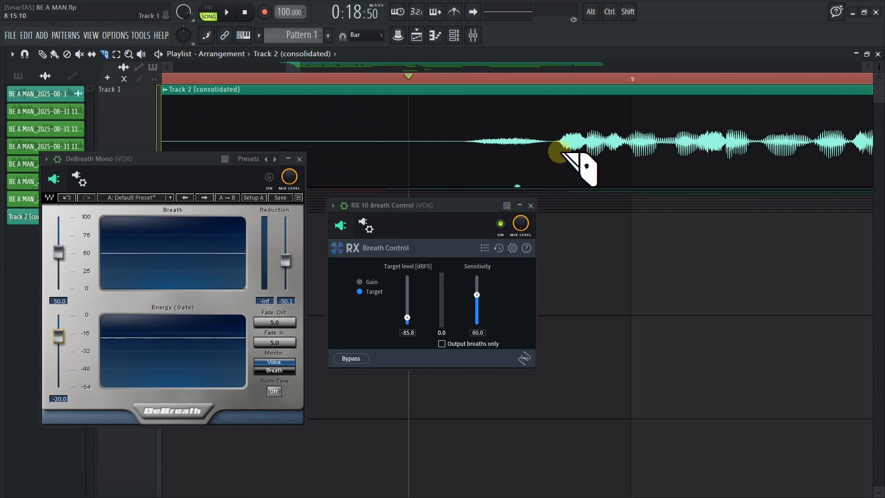
drag(558, 152, 558, 153)
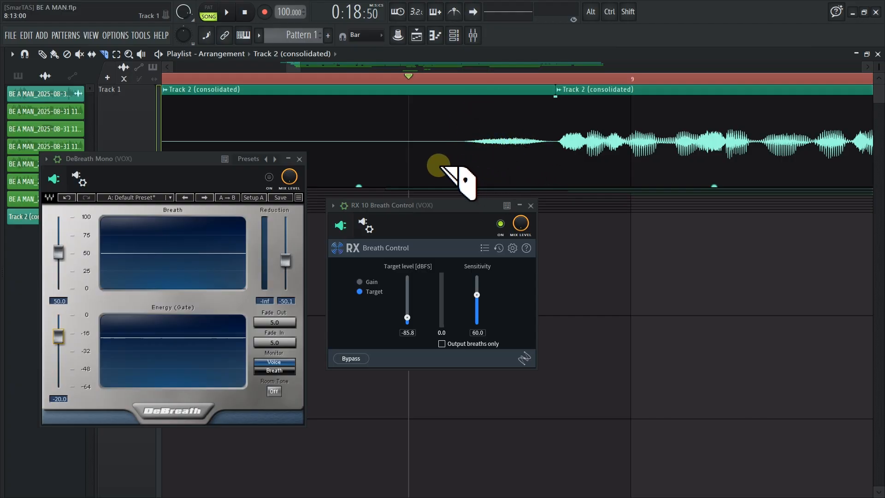
drag(358, 186, 399, 170)
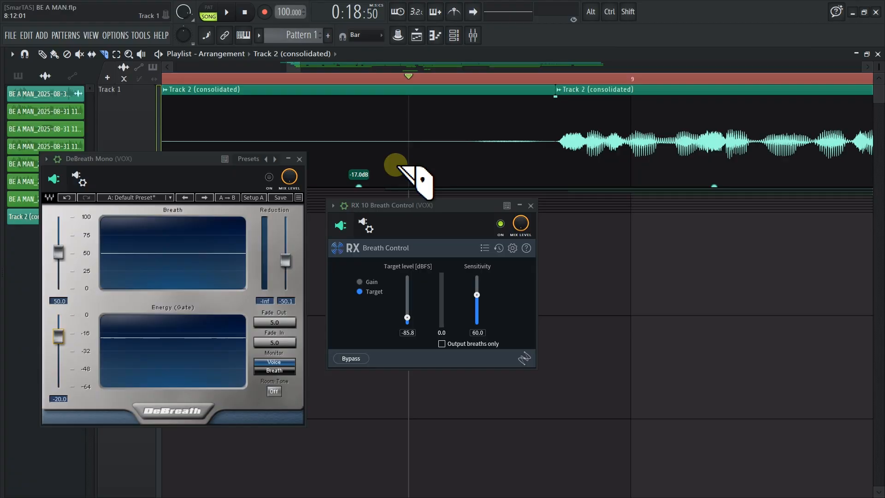